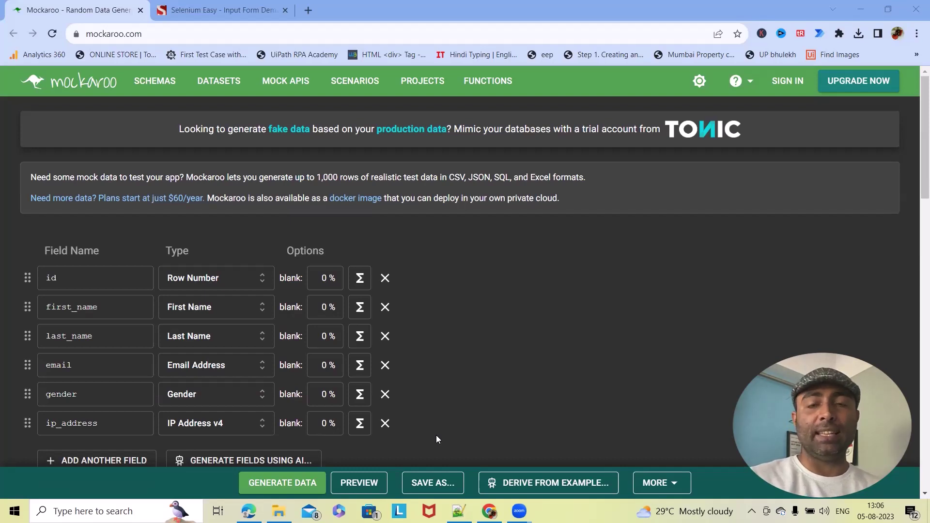
Switch to the Selenium Easy tab and look over the empty Contact Us Today! form fields.
left_click(223, 10)
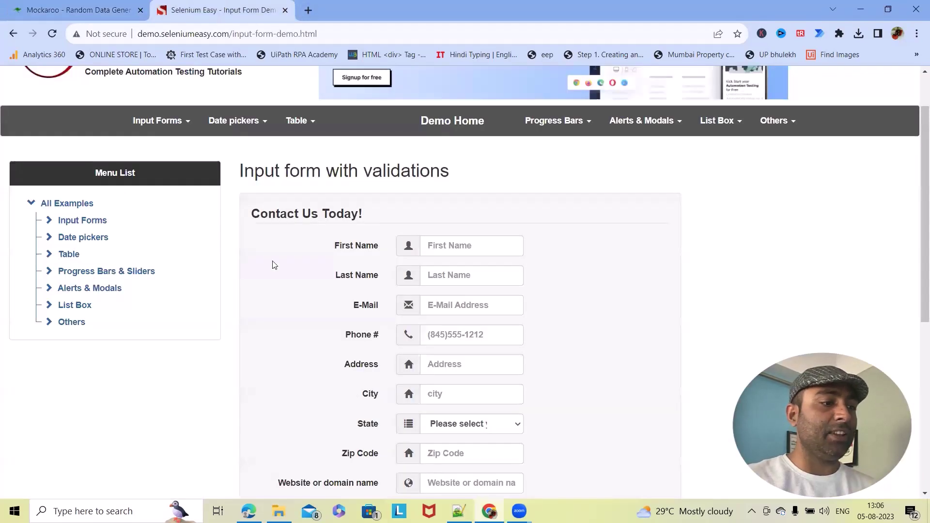
scroll(415, 304, "down", 5)
scroll(416, 305, "up", 2)
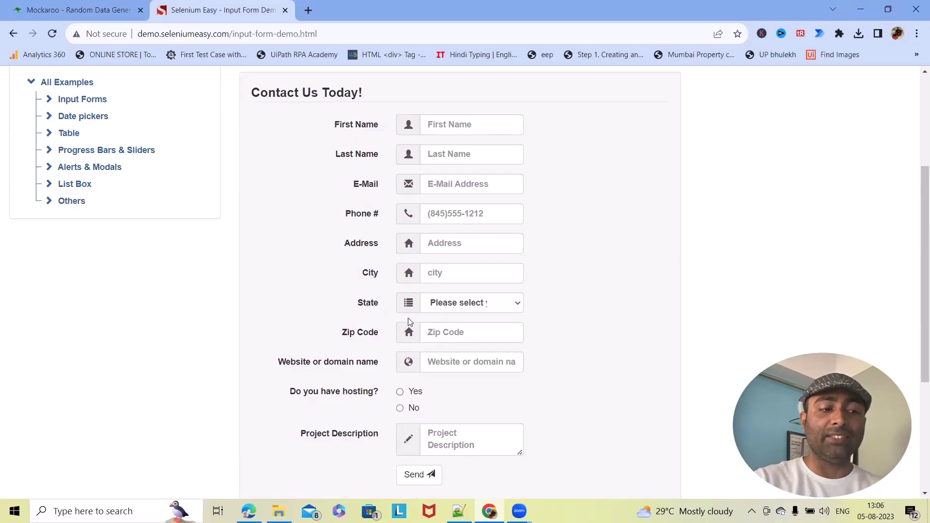
scroll(384, 336, "down", 1)
scroll(384, 336, "down", 1)
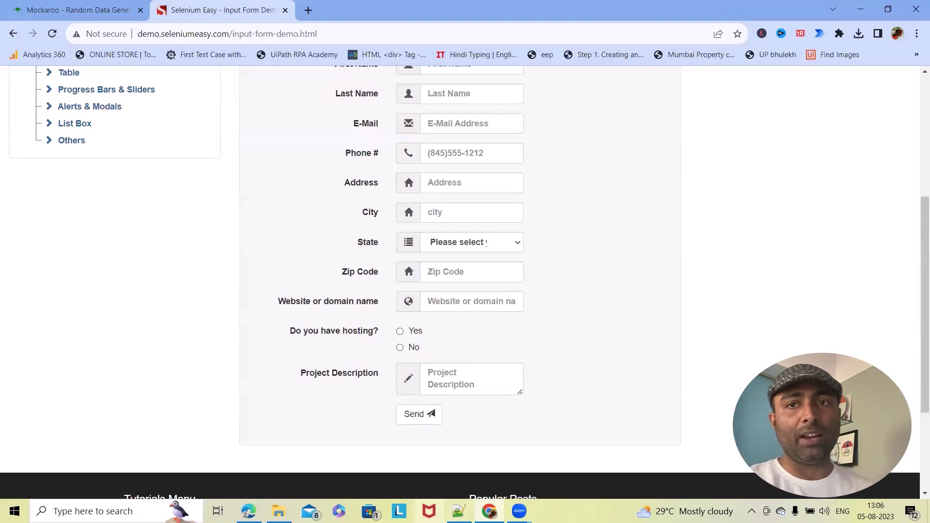
scroll(406, 310, "up", 4)
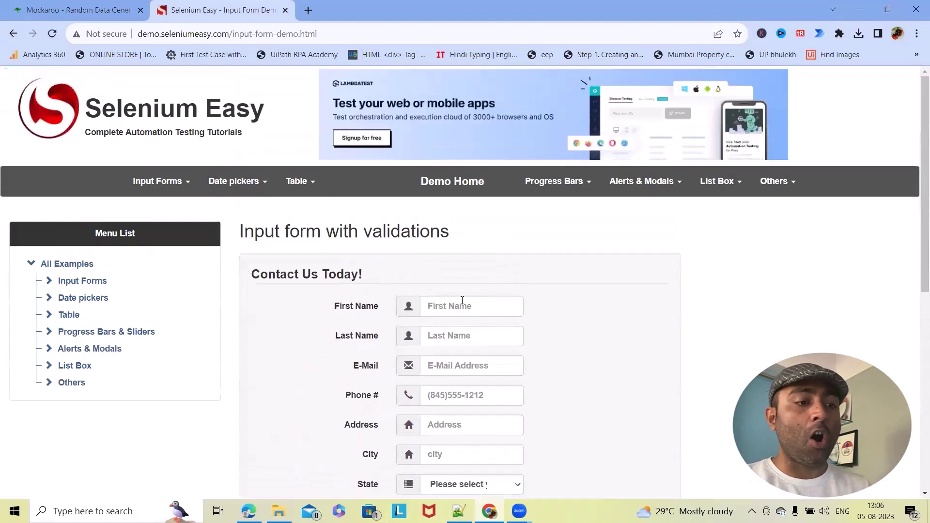
scroll(468, 306, "down", 2)
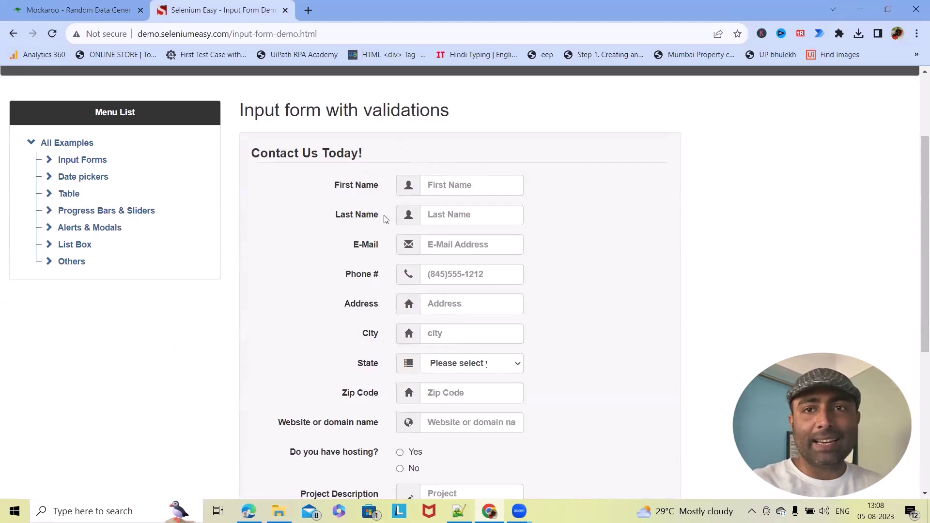
Return to the Mockaroo schema editor with its six default fields.
left_click(55, 11)
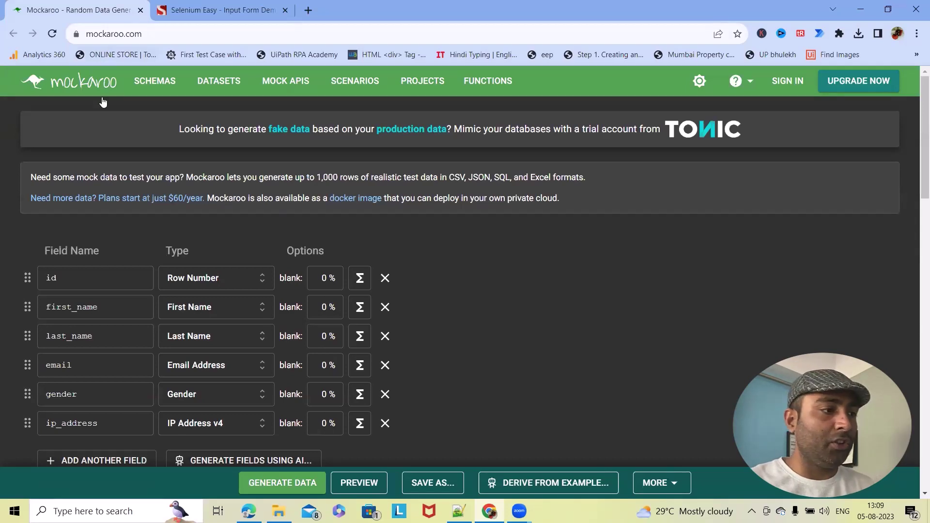
Rename the id field to firstname and set its type to First Name (Male).
double_click(66, 285)
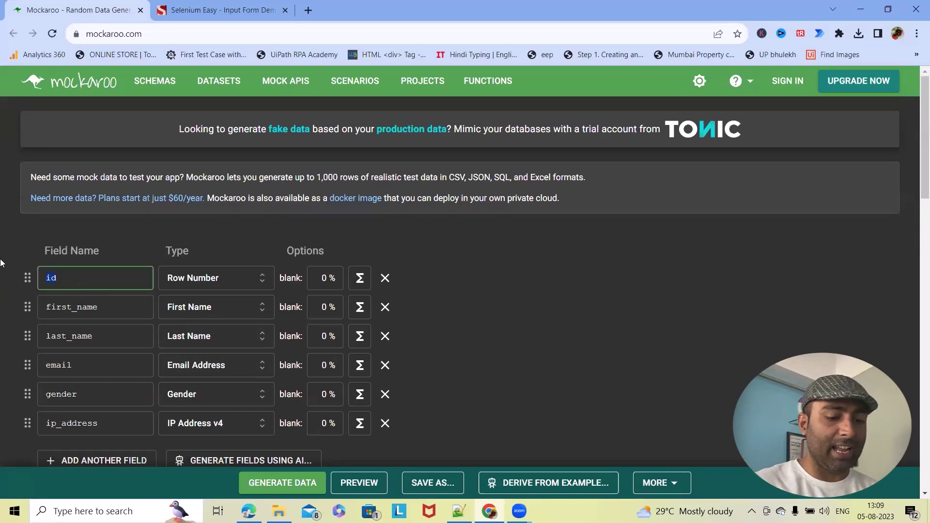
type("first")
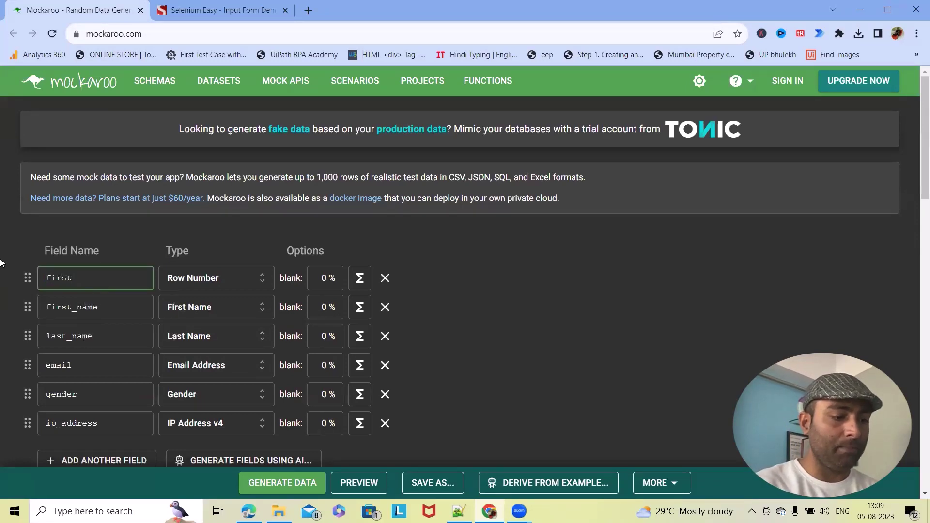
type("name")
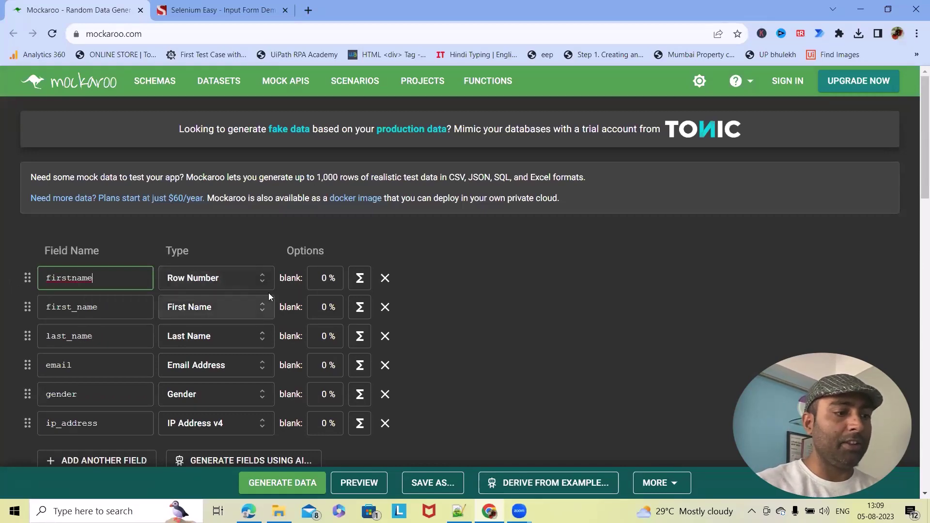
left_click(266, 280)
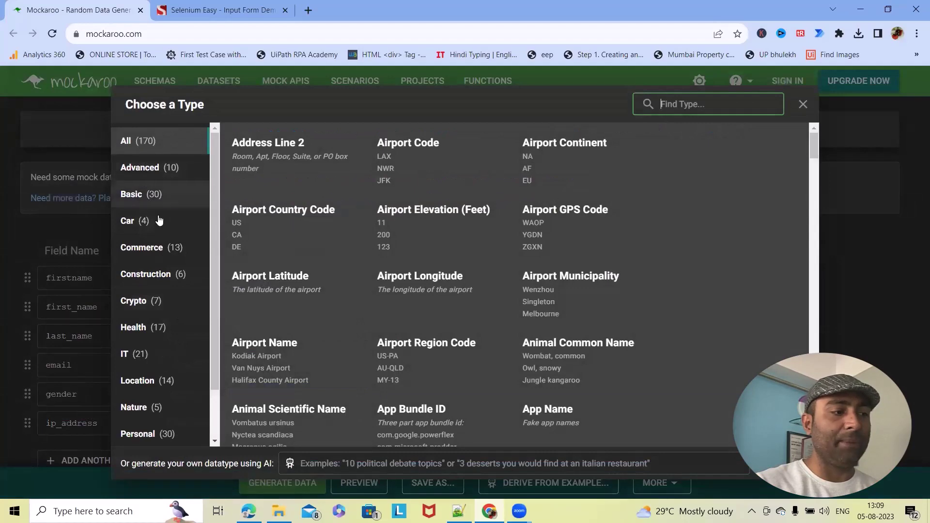
left_click(146, 199)
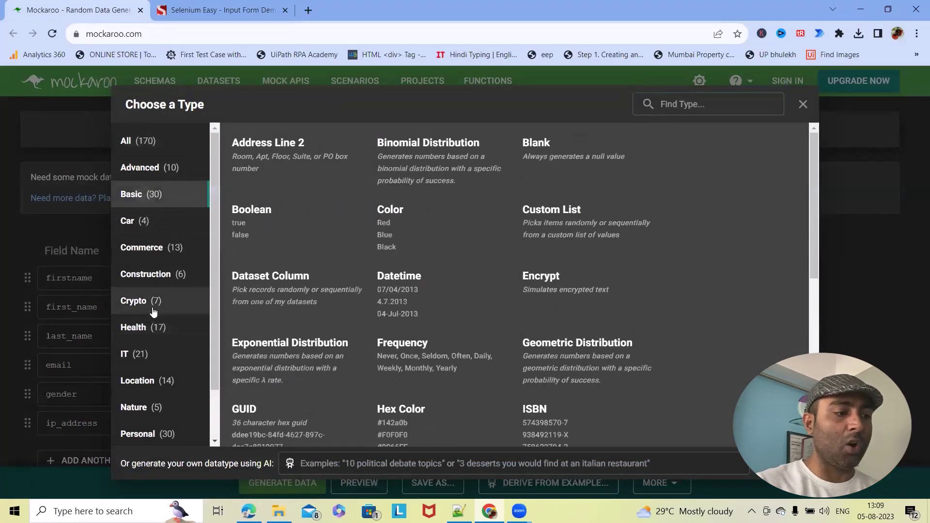
left_click(138, 143)
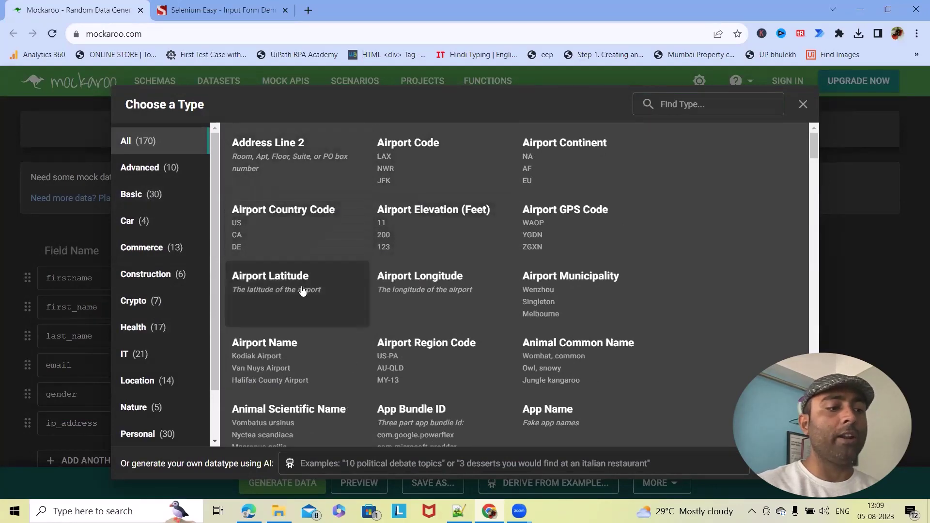
scroll(350, 395, "down", 12)
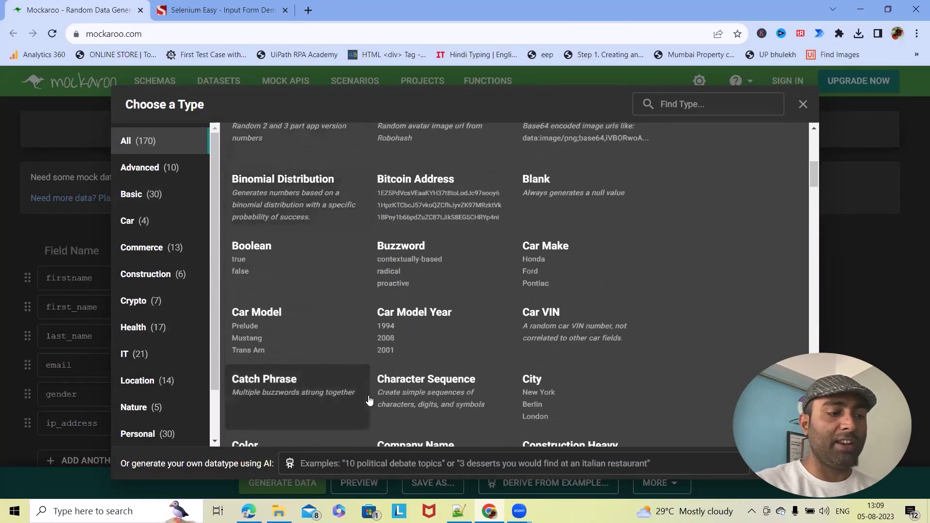
scroll(369, 399, "down", 15)
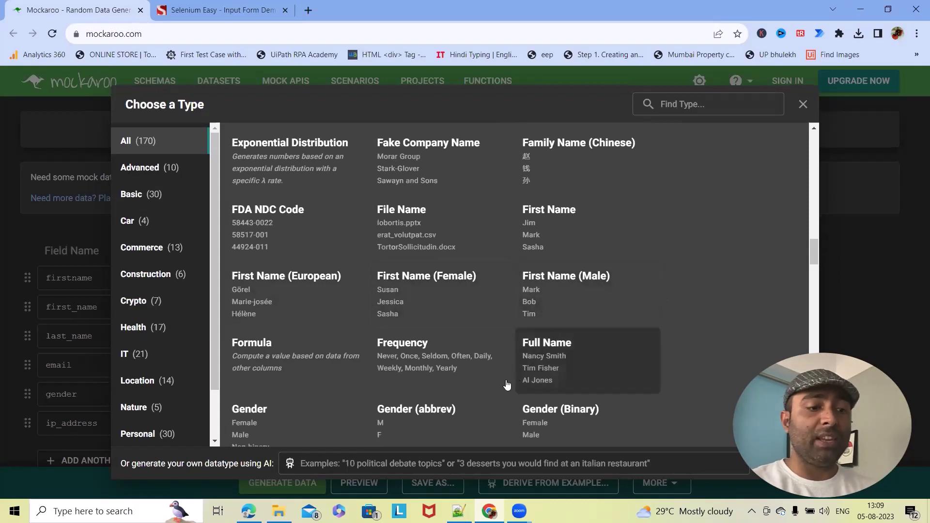
left_click(250, 409)
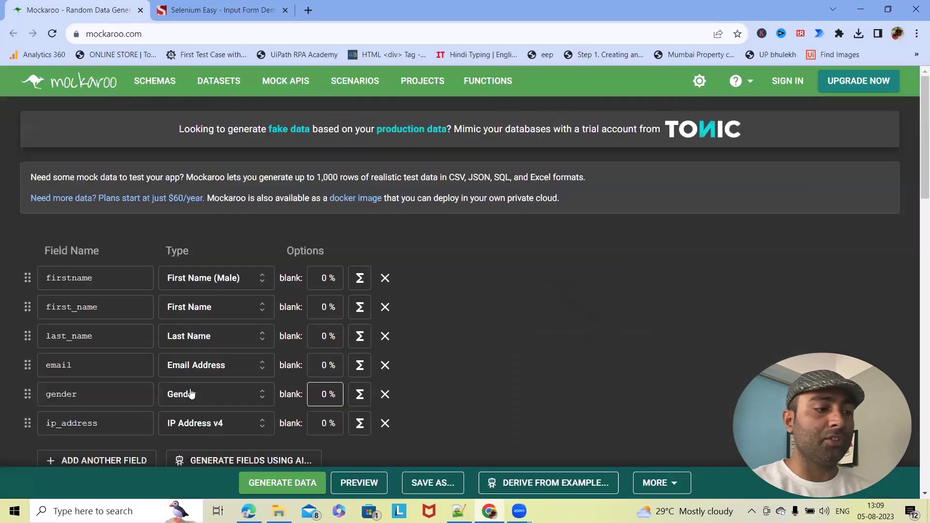
Rename the first_name field to 'Last name' and give it the Last Name type.
left_click(81, 310)
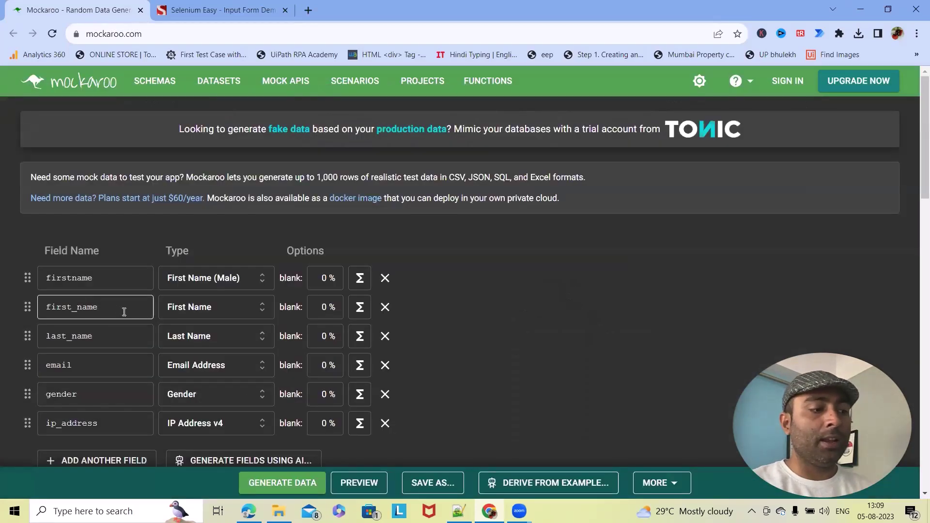
left_click_drag(122, 311, 9, 303)
type("Last name")
left_click(261, 309)
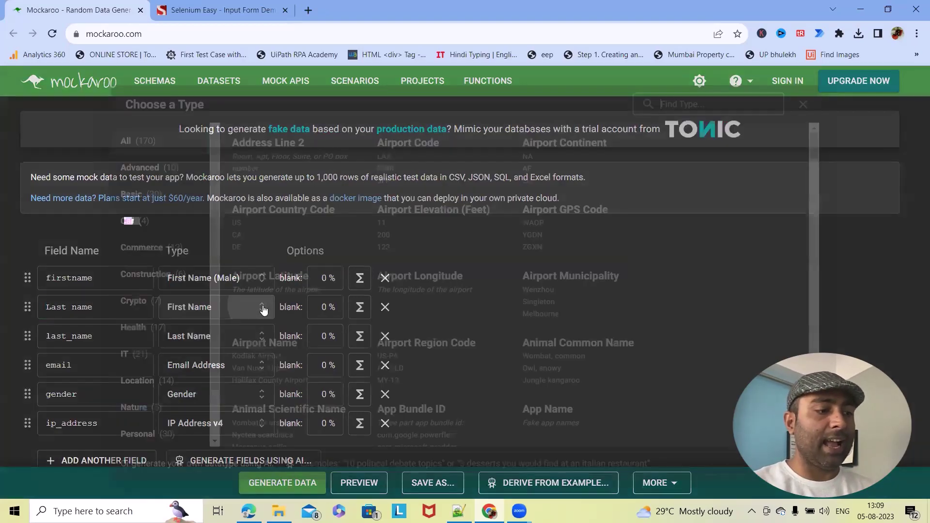
scroll(630, 380, "down", 5)
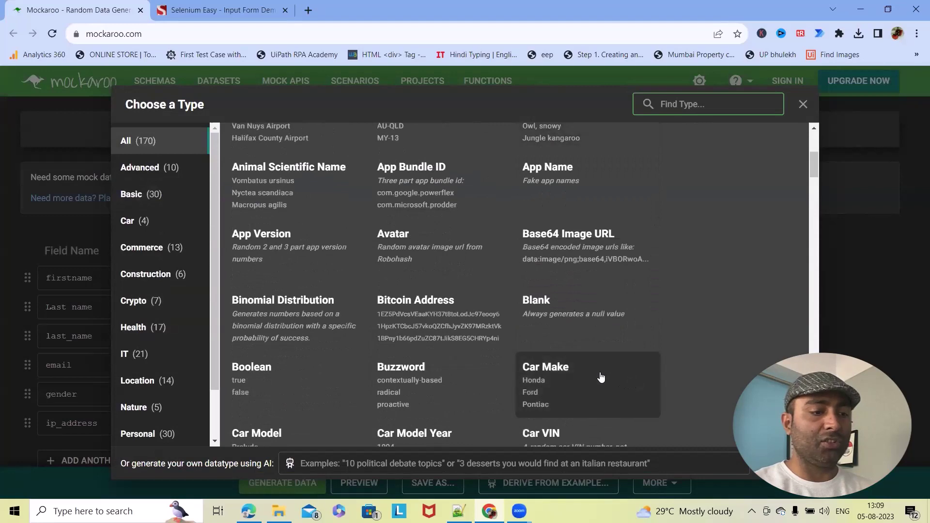
scroll(630, 380, "down", 20)
scroll(596, 380, "down", 5)
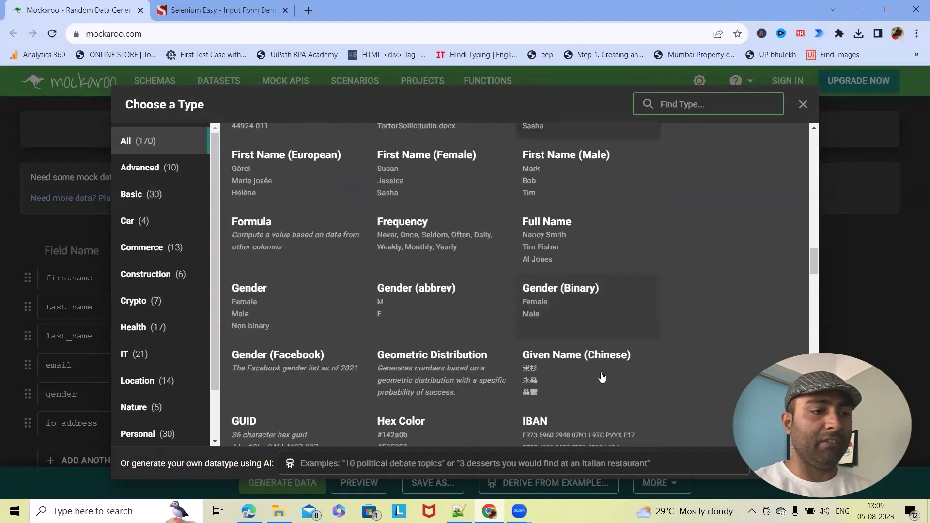
left_click(662, 104)
type("last")
left_click(291, 178)
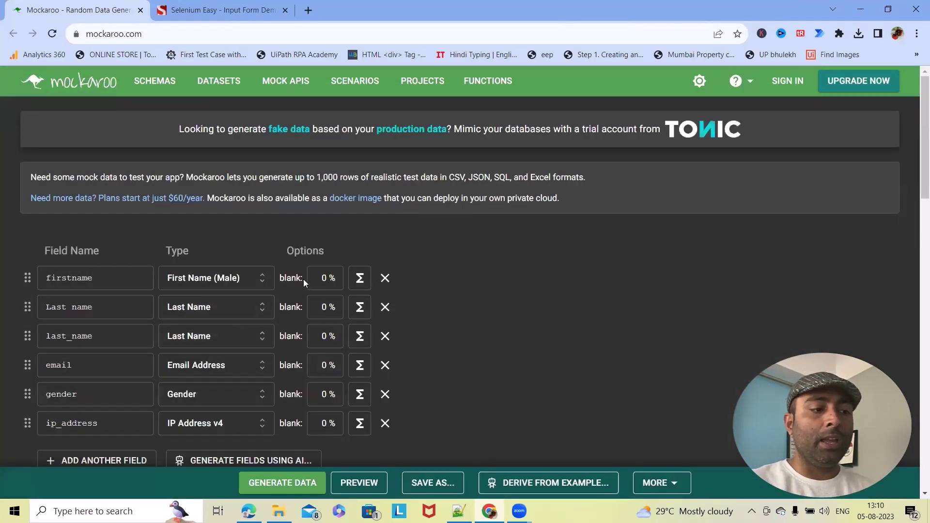
Rename last_name to 'Telephone number' and make it generate Phone values in ###-###-#### format.
left_click(327, 279)
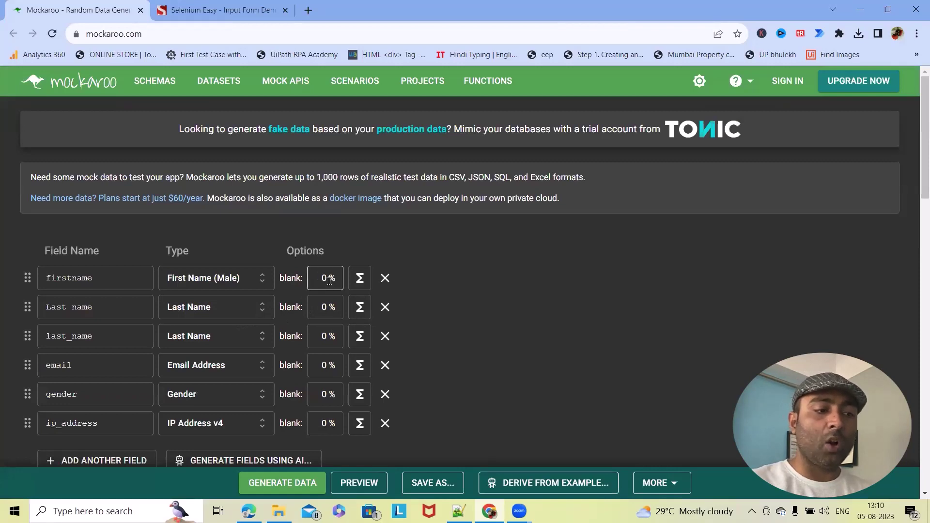
scroll(101, 354, "down", 3)
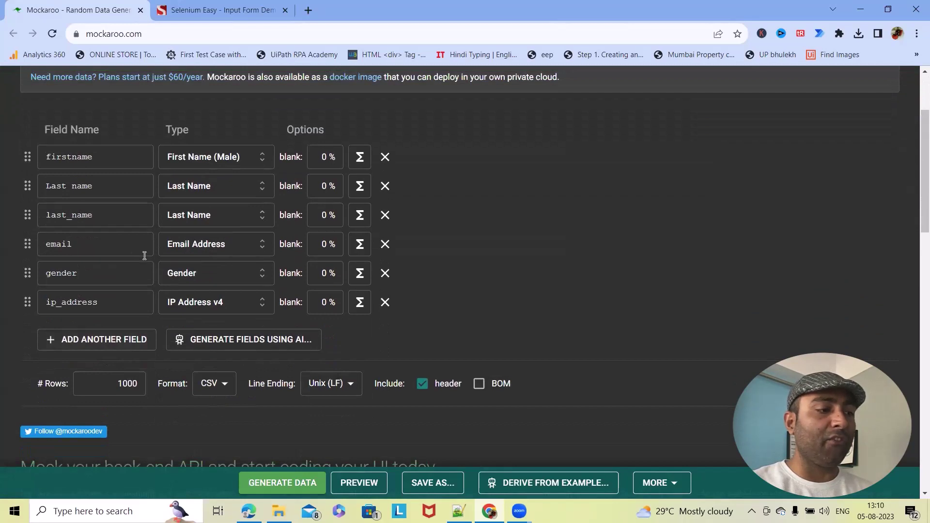
left_click(117, 218)
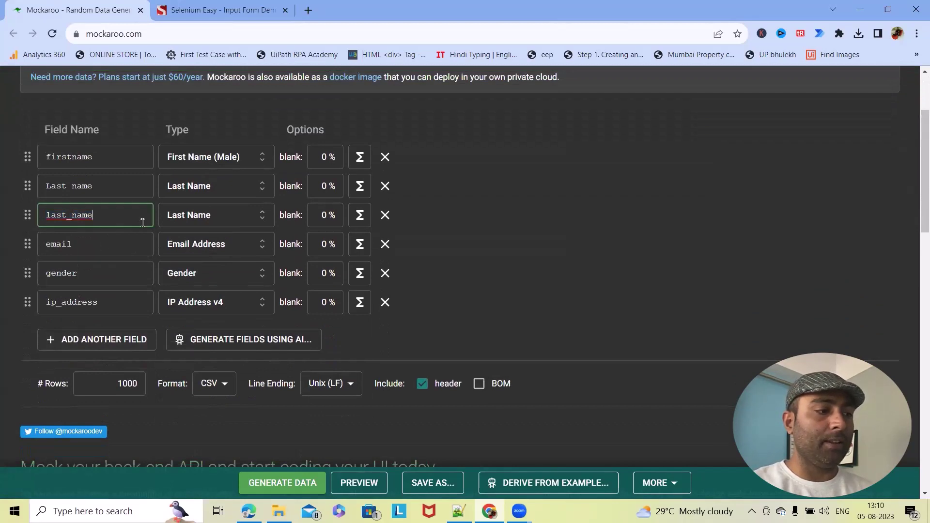
left_click_drag(132, 223, 50, 219)
type("Telephone number")
left_click(272, 218)
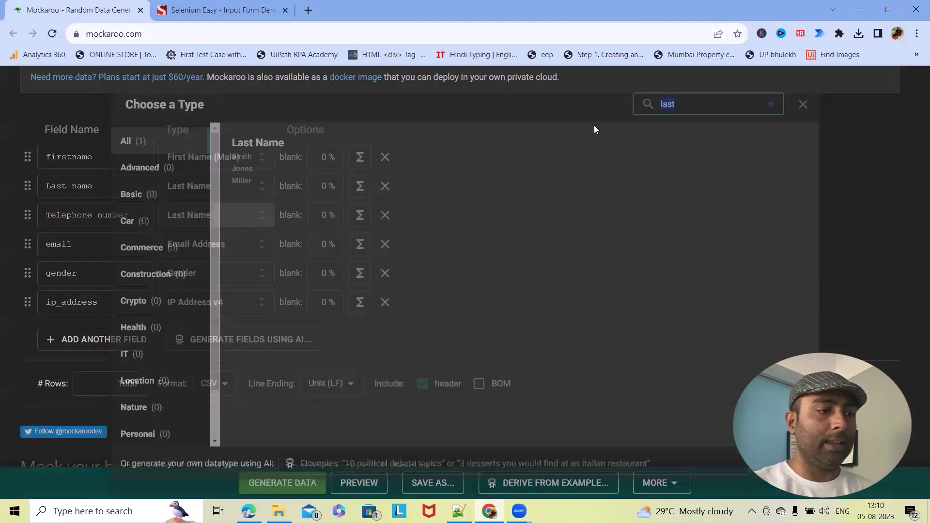
type("phone")
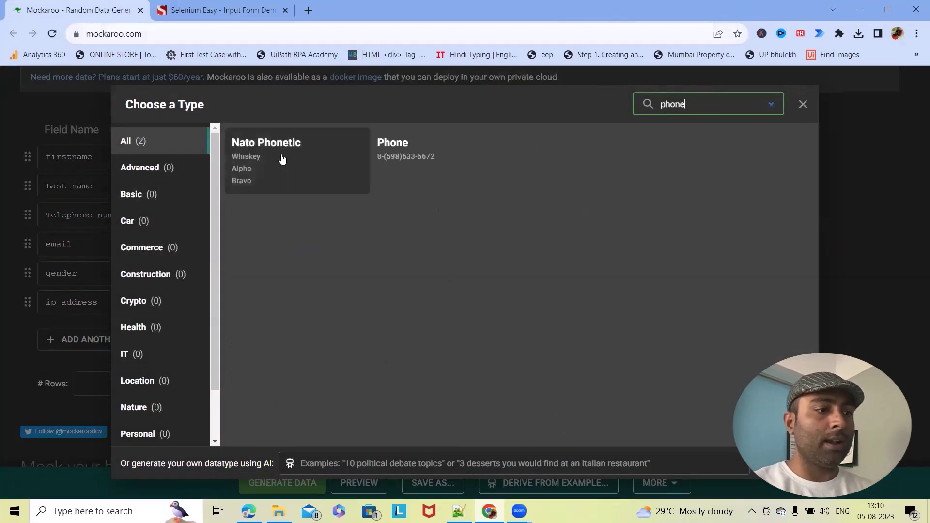
left_click(409, 156)
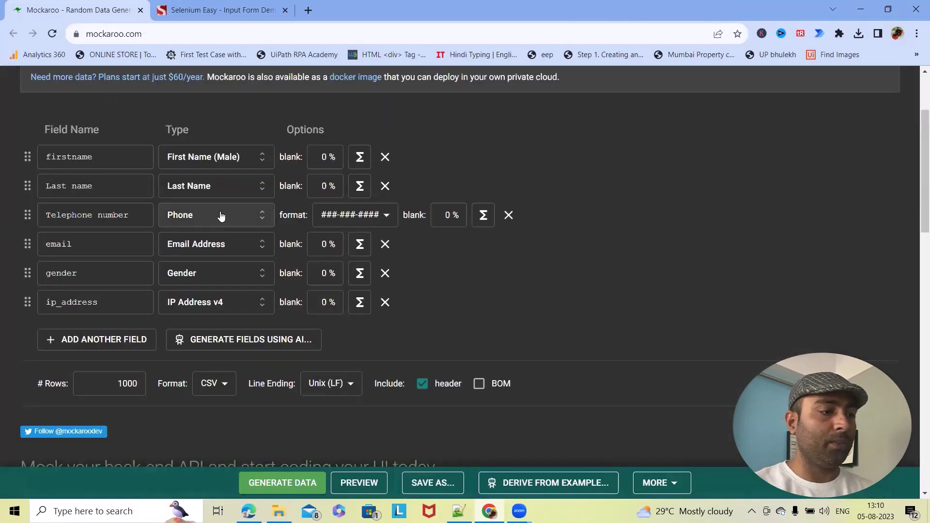
left_click(79, 245)
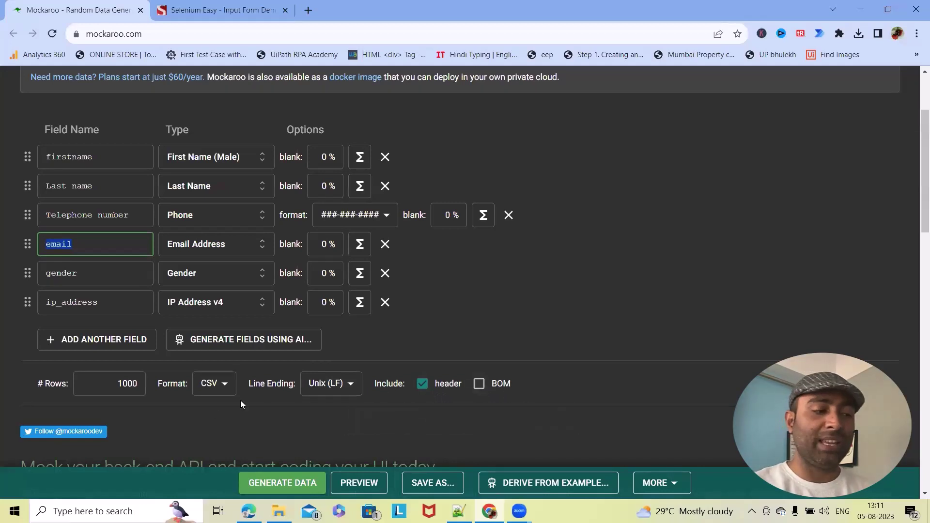
left_click(104, 343)
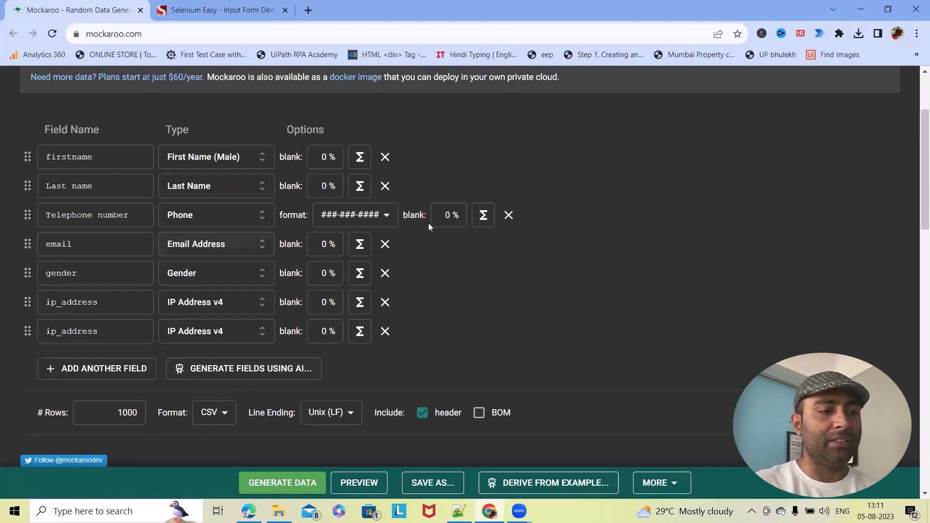
left_click(120, 412)
double_click(120, 412)
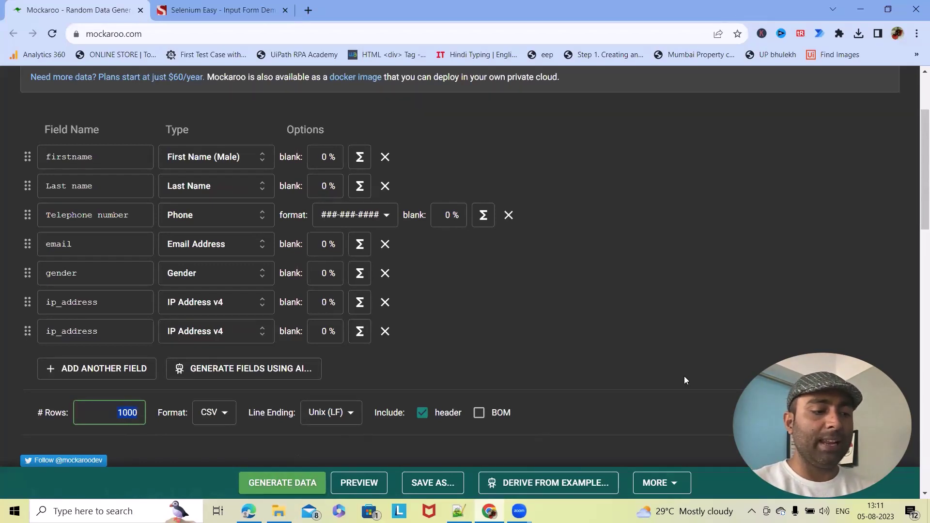
Delete the duplicate ip_address field and generate the 1000-row CSV, MOCK_DATA (1).csv.
left_click(236, 457)
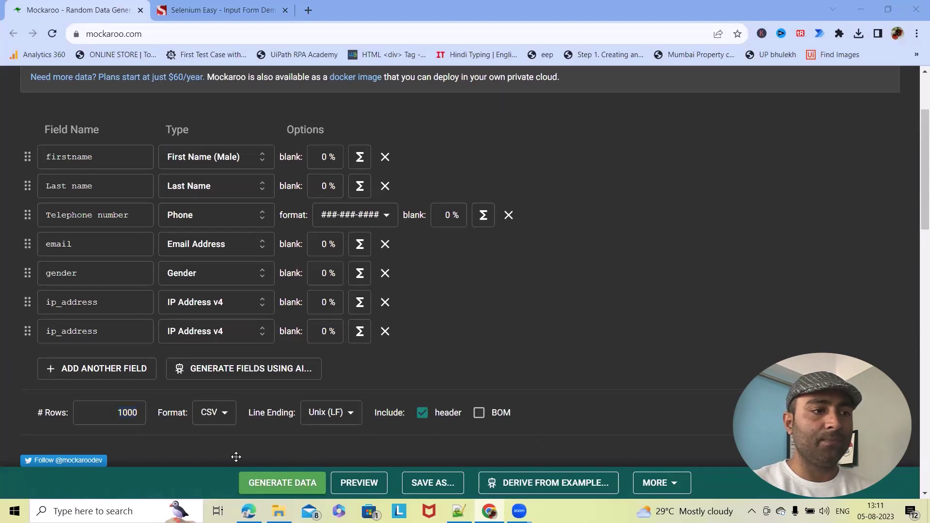
left_click(282, 484)
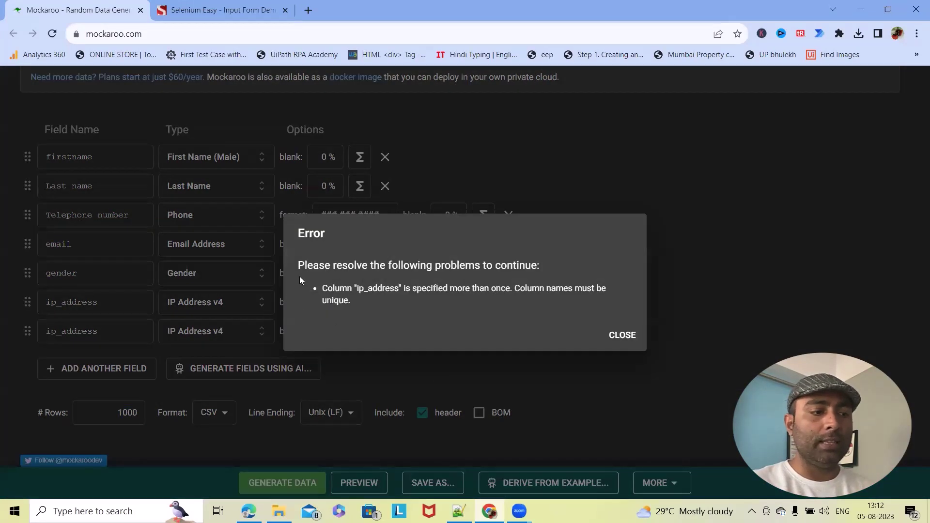
left_click(623, 335)
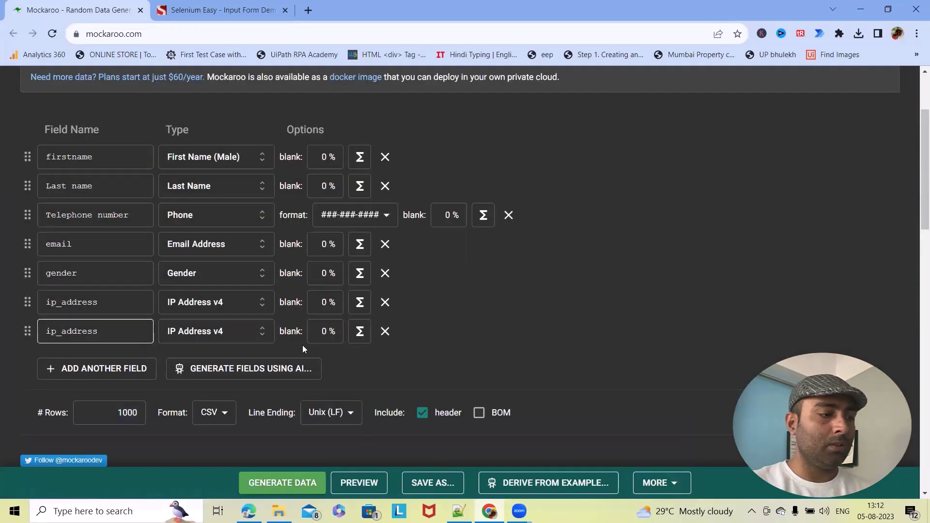
left_click(386, 333)
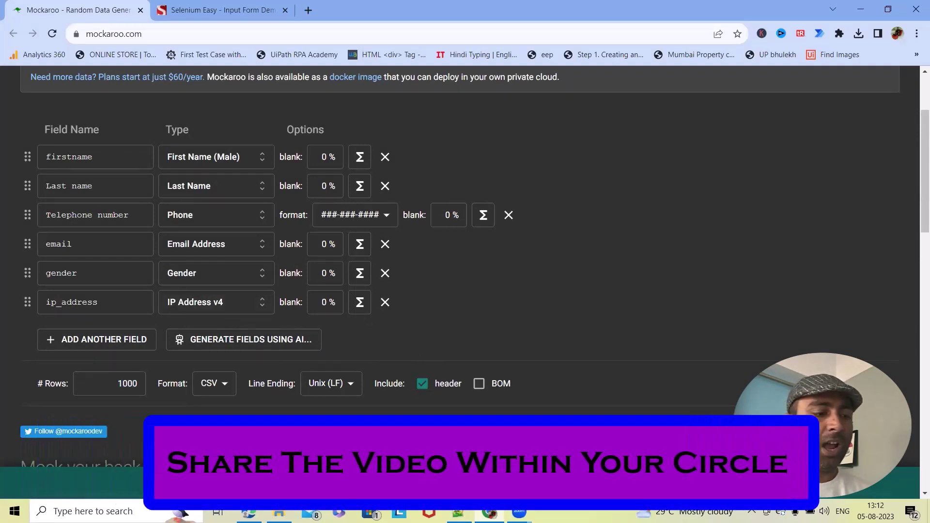
left_click(283, 483)
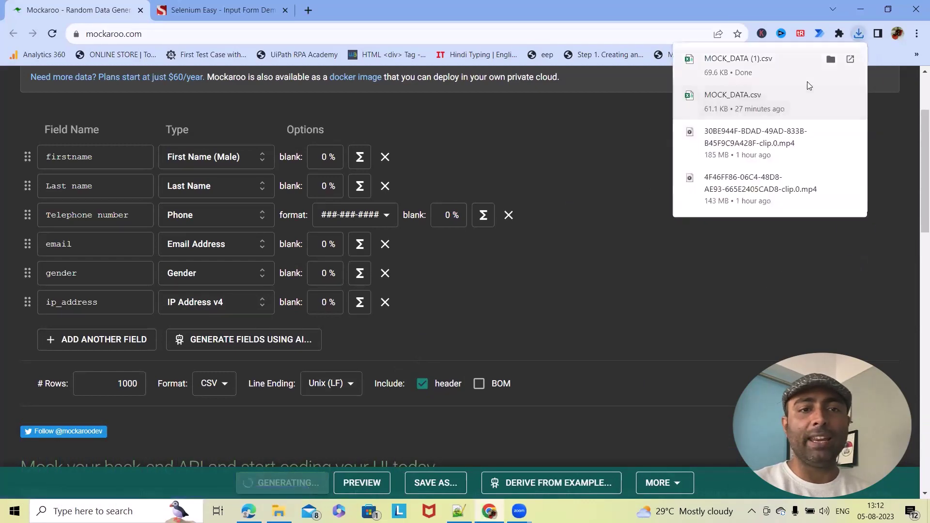
Open MOCK_DATA (1).csv in Excel and look through the generated contact rows.
left_click(771, 70)
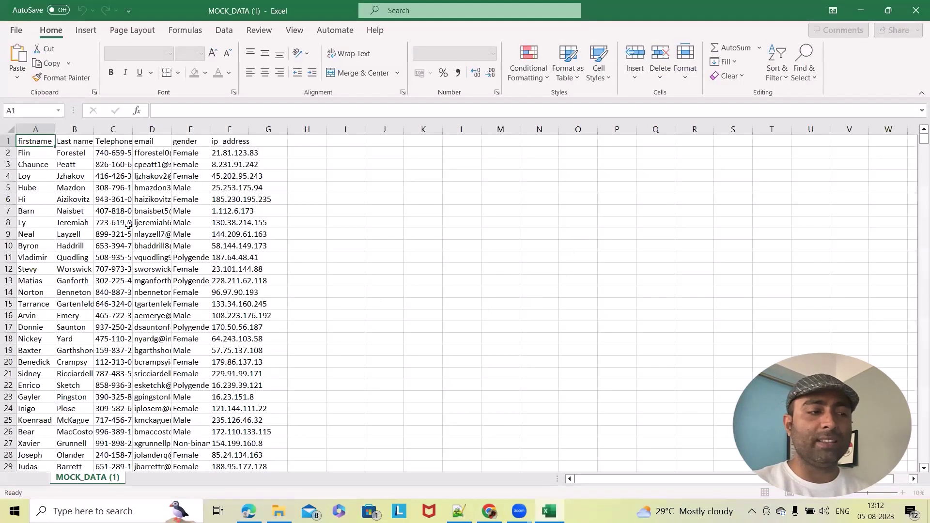
scroll(171, 387, "down", 18)
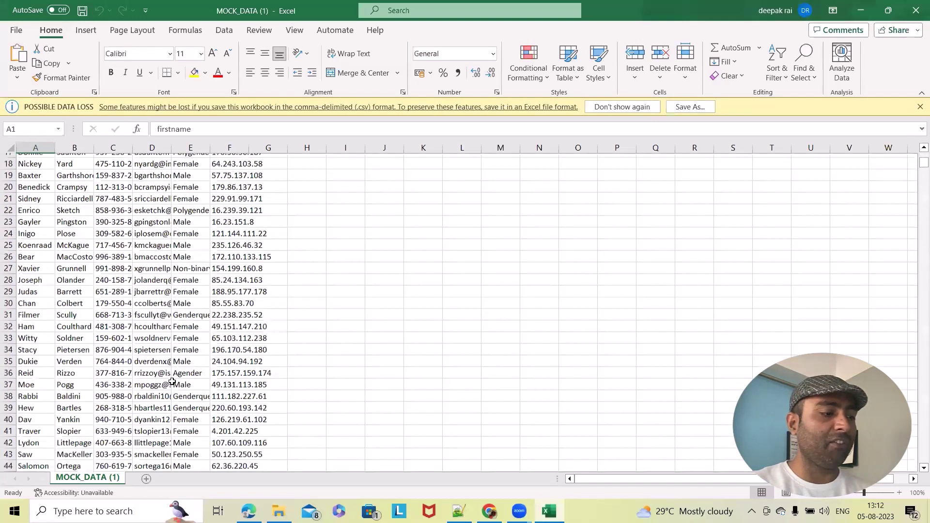
scroll(174, 402, "down", 20)
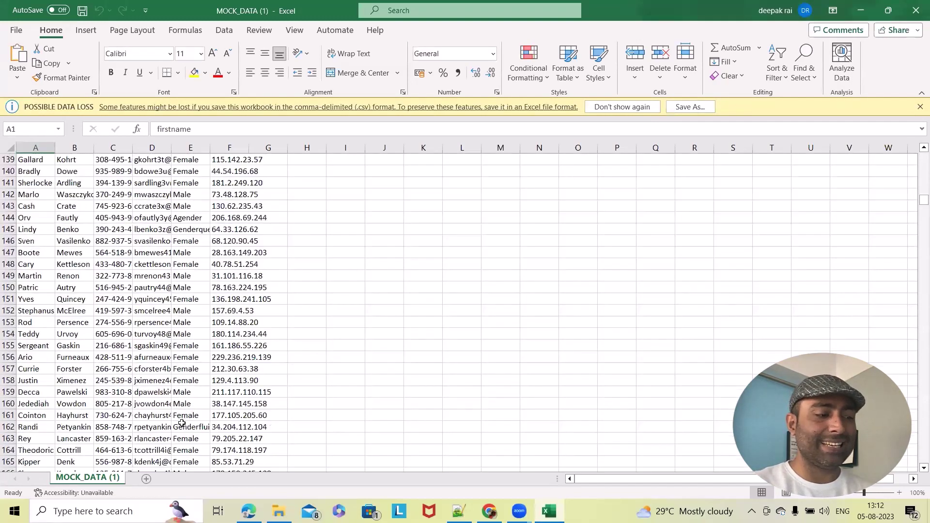
scroll(182, 423, "down", 20)
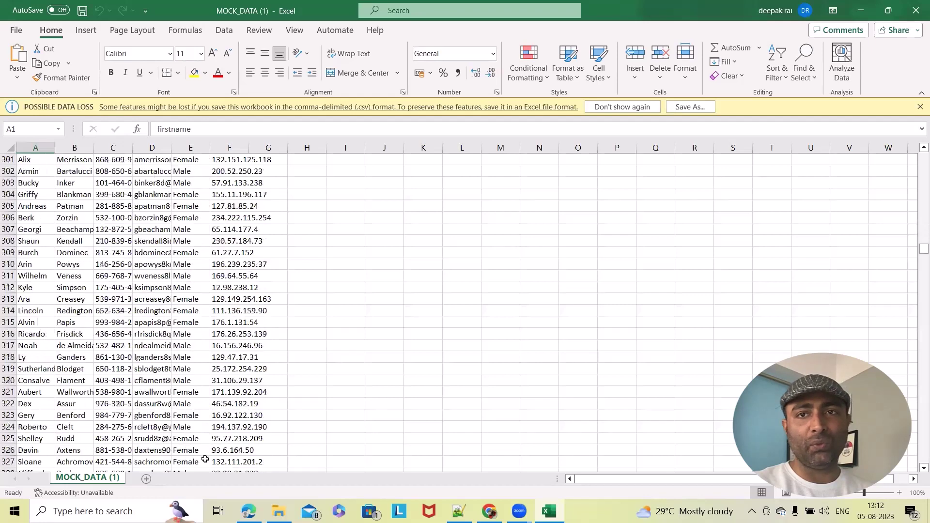
scroll(206, 466, "down", 20)
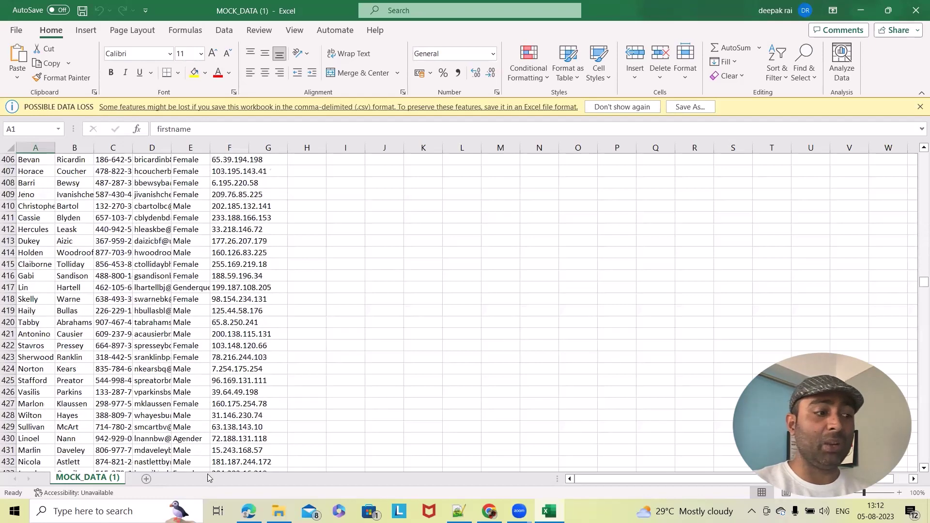
scroll(270, 428, "up", 20)
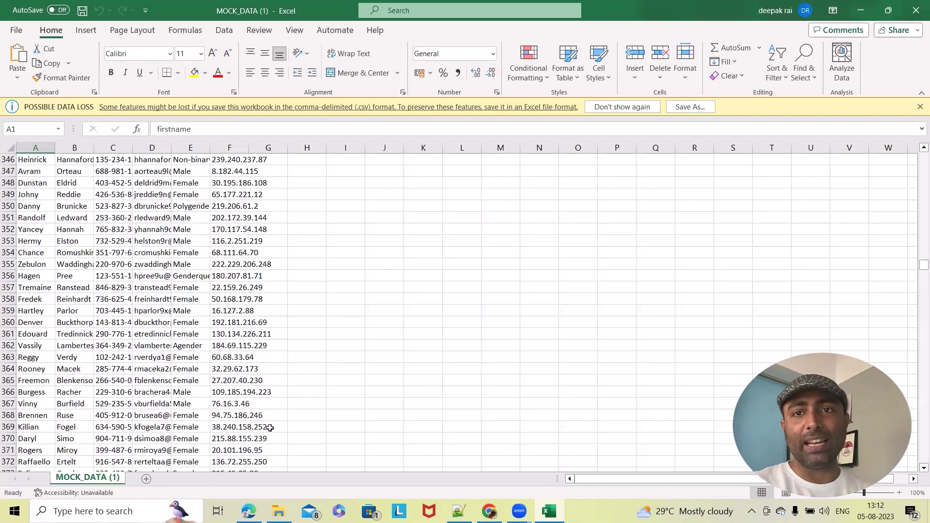
scroll(270, 428, "up", 20)
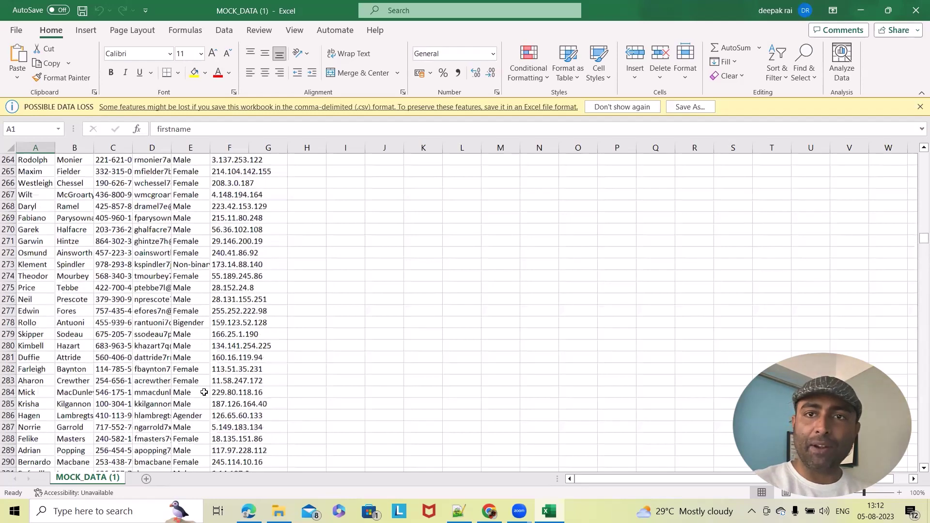
scroll(204, 393, "up", 7)
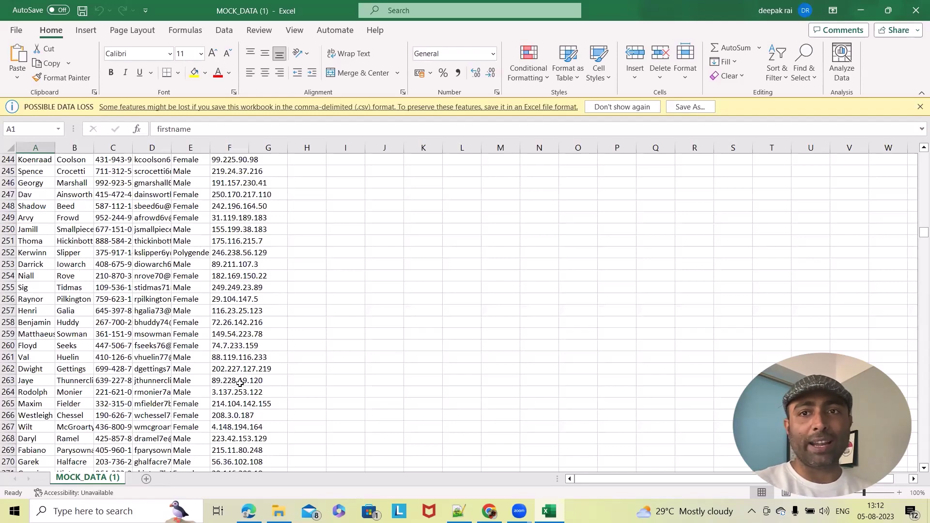
Bring Chrome forward and show the Selenium Easy Input Form Demo page.
left_click(490, 511)
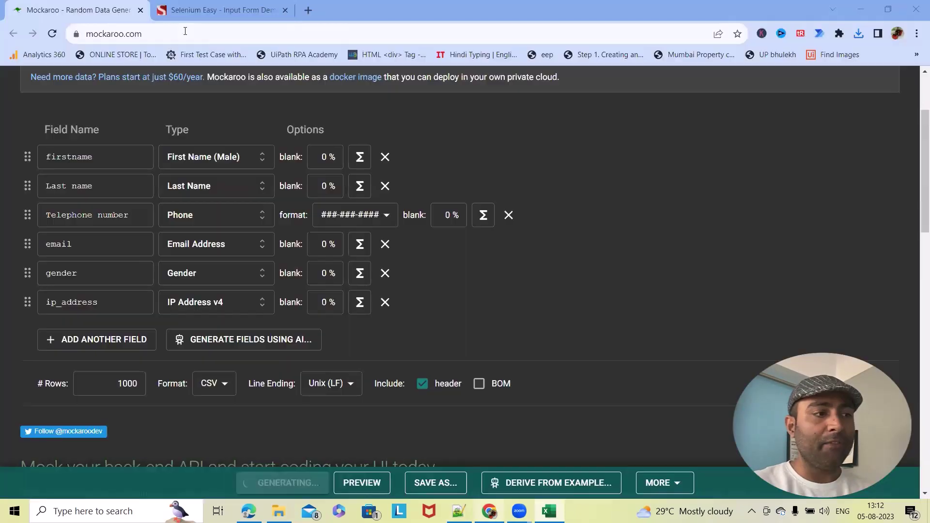
left_click(222, 19)
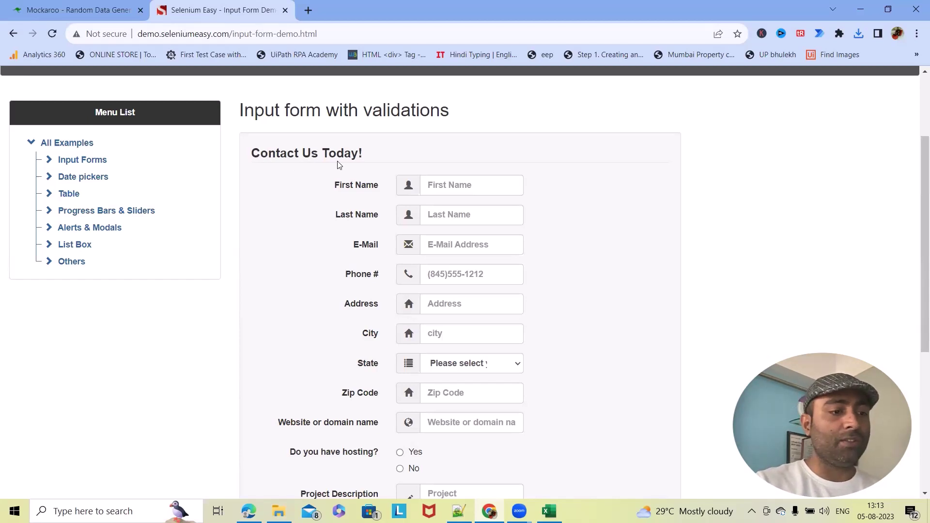
left_click(460, 185)
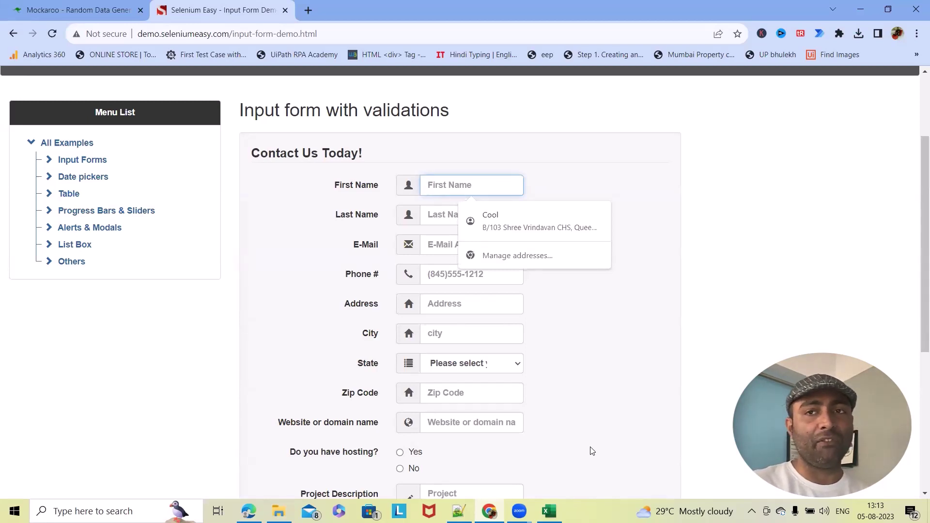
left_click(791, 233)
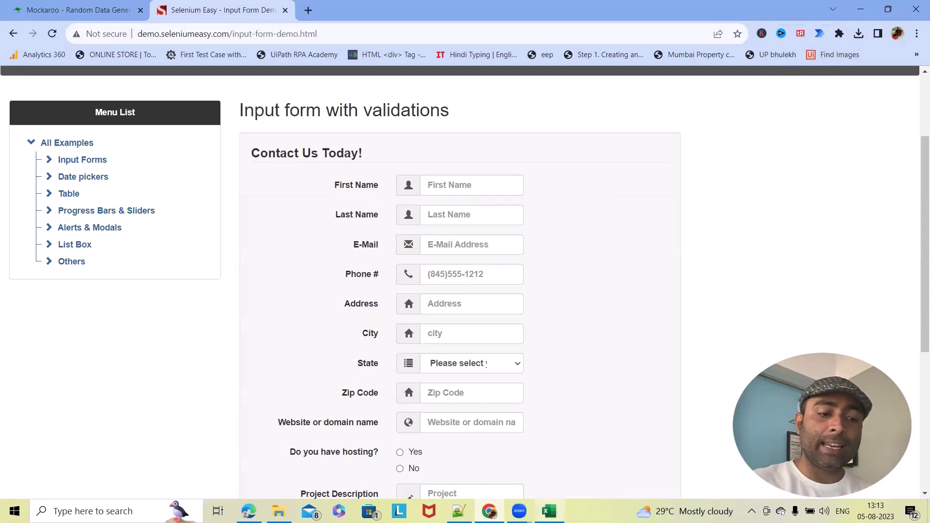
AutoFit Excel columns B, C and D so surnames, phones and e-mails show fully, then browse past row 800.
left_click(549, 511)
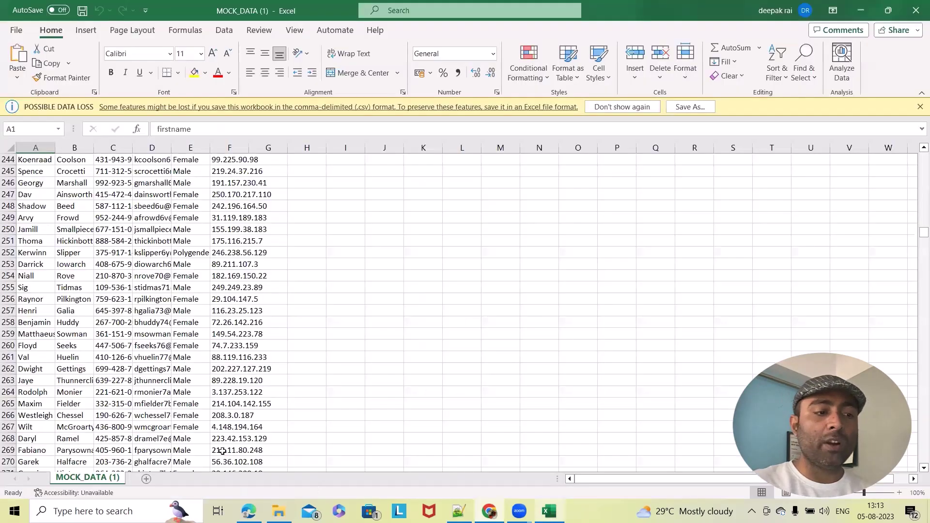
double_click(96, 145)
double_click(153, 148)
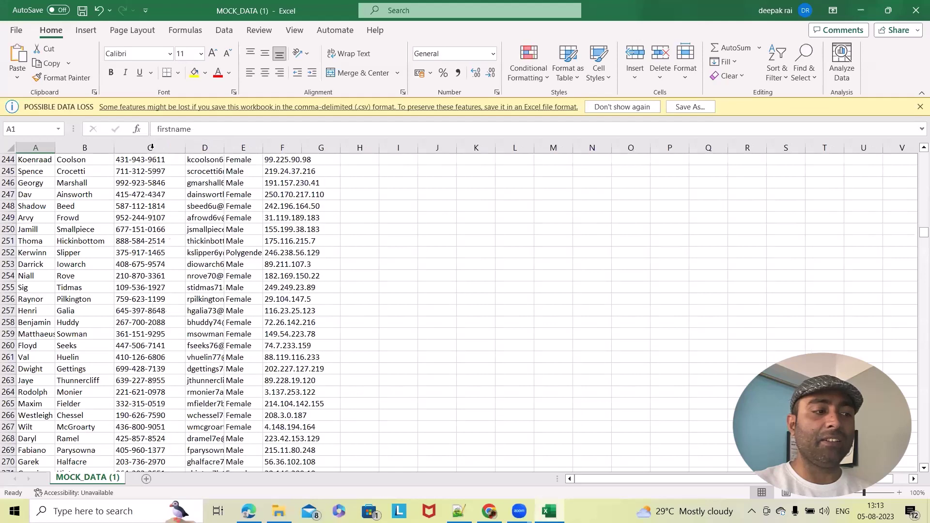
left_click(220, 167)
double_click(224, 147)
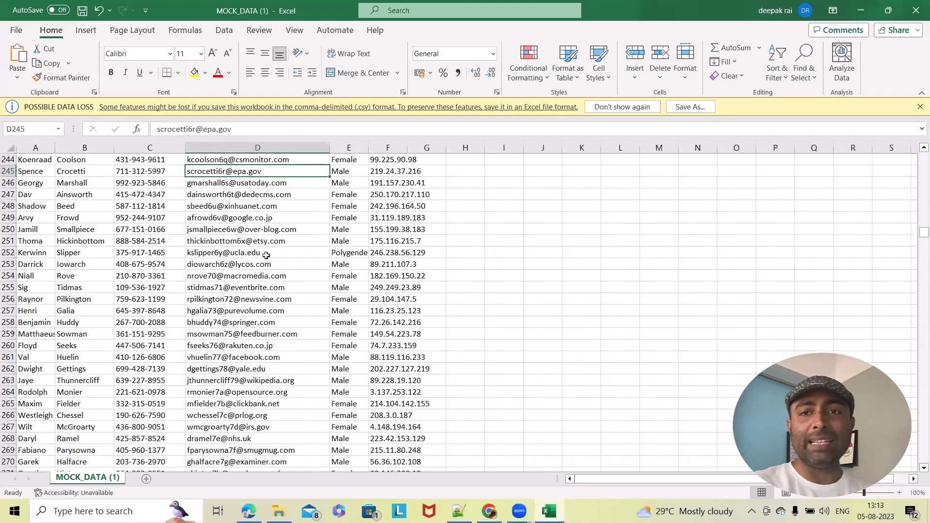
scroll(262, 271, "down", 15)
scroll(257, 342, "down", 20)
scroll(256, 355, "down", 16)
scroll(262, 344, "down", 20)
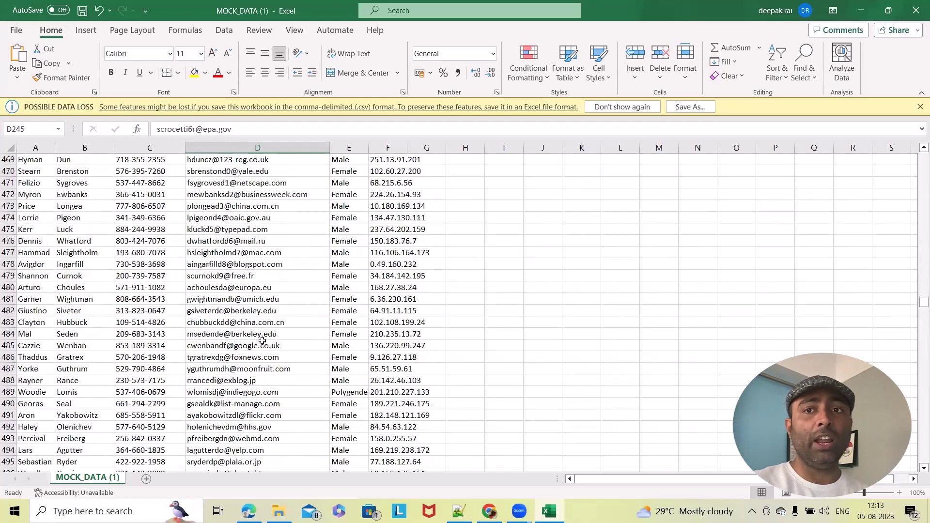
scroll(263, 342, "down", 13)
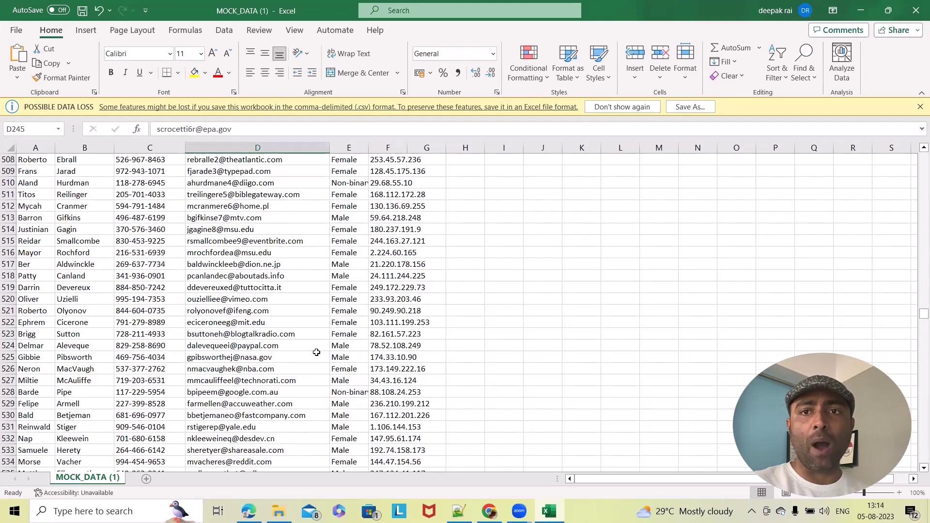
scroll(140, 347, "down", 14)
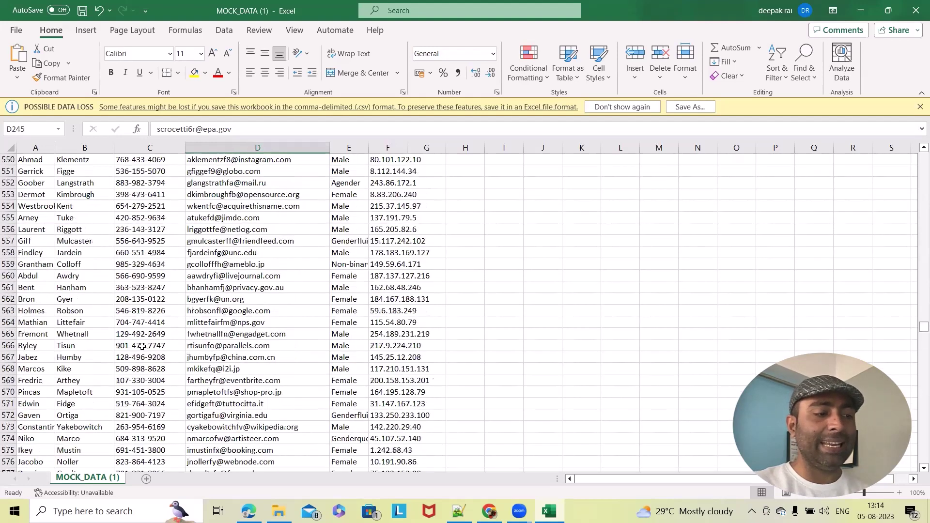
scroll(142, 345, "down", 20)
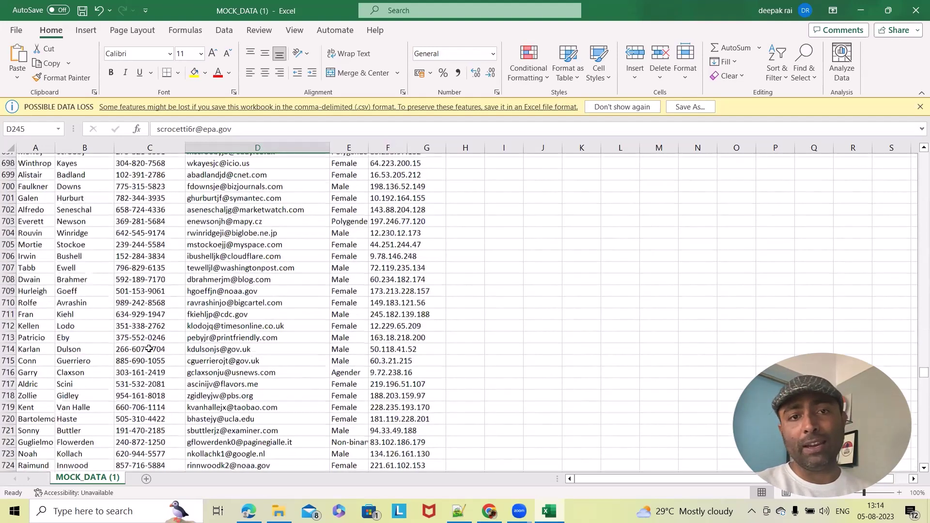
scroll(150, 350, "down", 20)
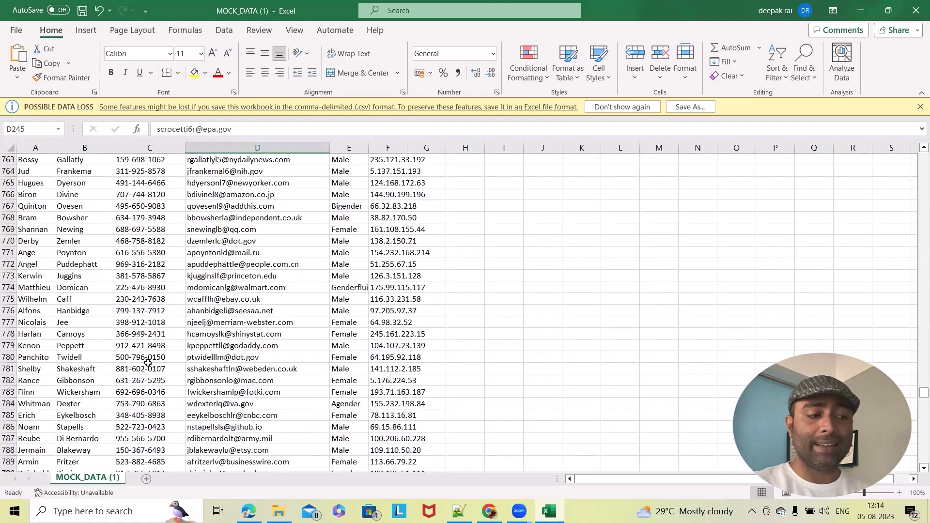
Minimize Excel and select the contact form's First Name, then Last Name field.
left_click(861, 13)
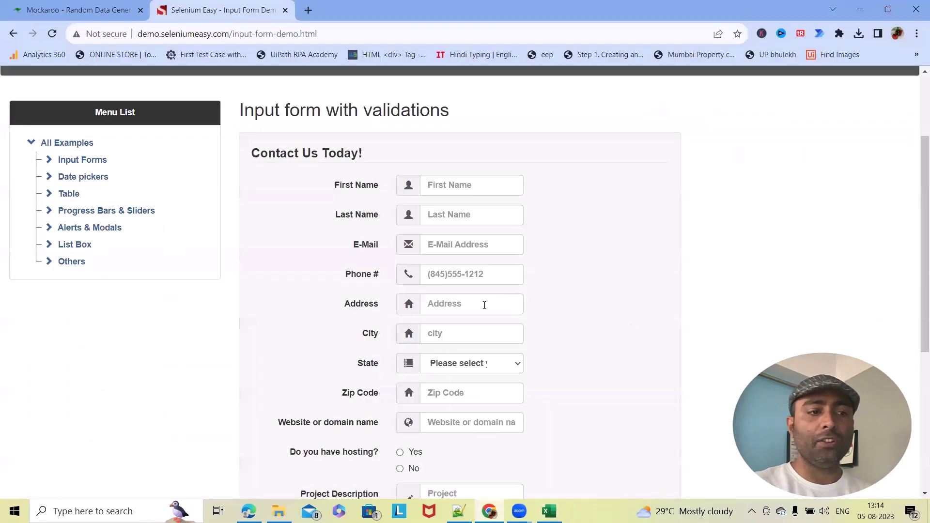
left_click(449, 189)
left_click(442, 215)
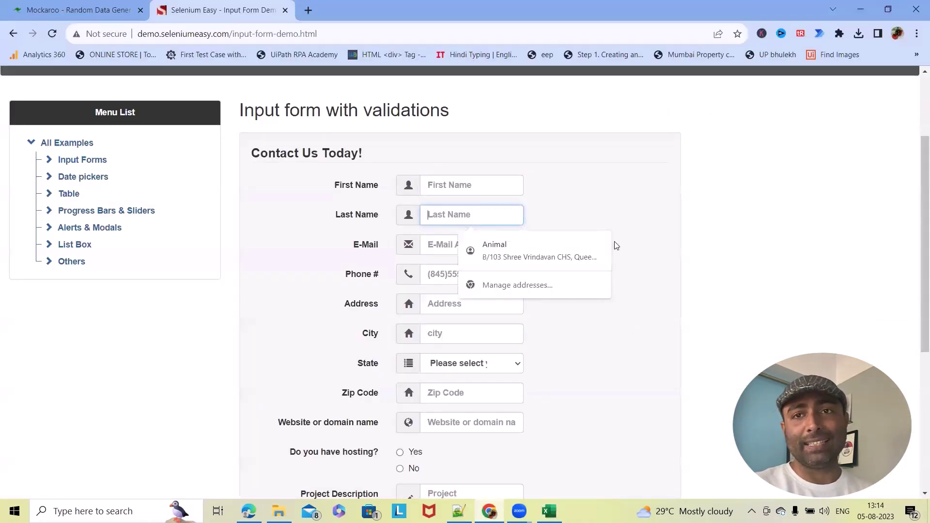